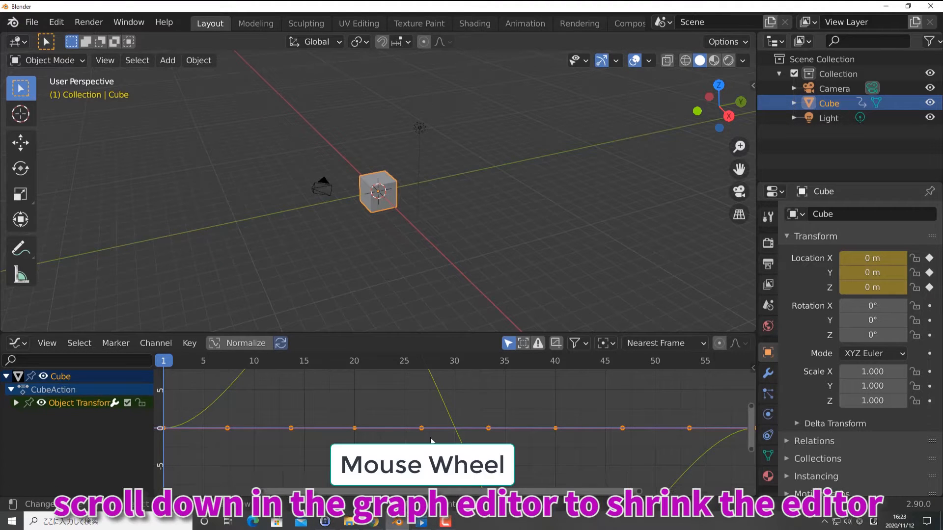
# Select all of the cube's keyframes in the Graph Editor, set their interpolation to Circular, and play the animation
pyautogui.scroll(-4, 430, 438)
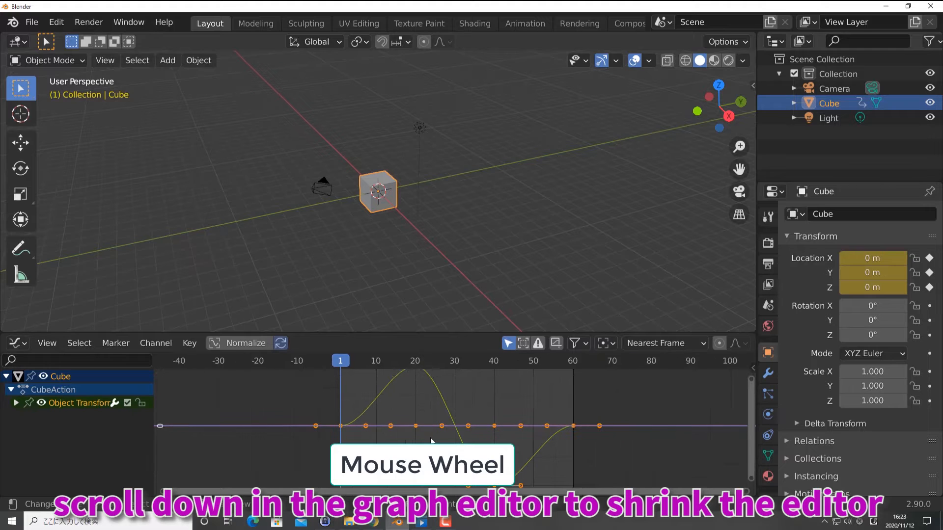
pyautogui.scroll(-3, 431, 441)
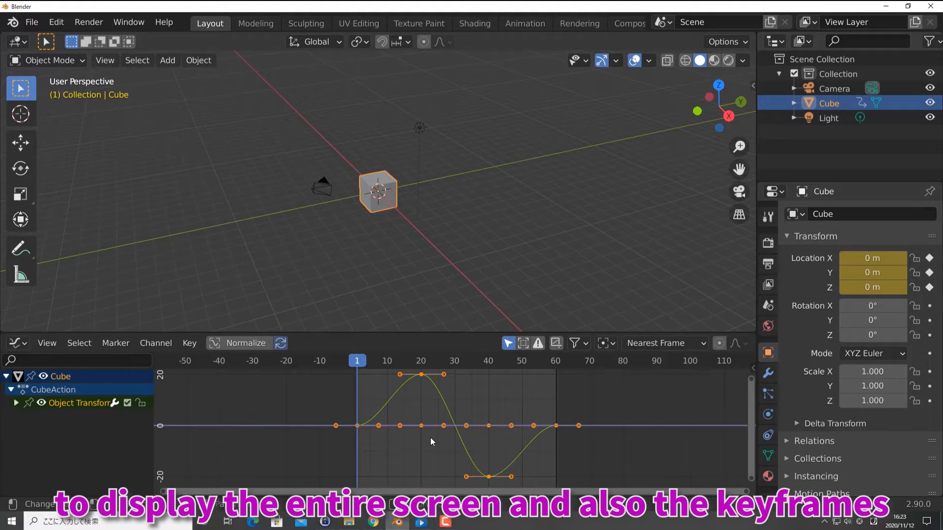
pyautogui.scroll(-1, 433, 432)
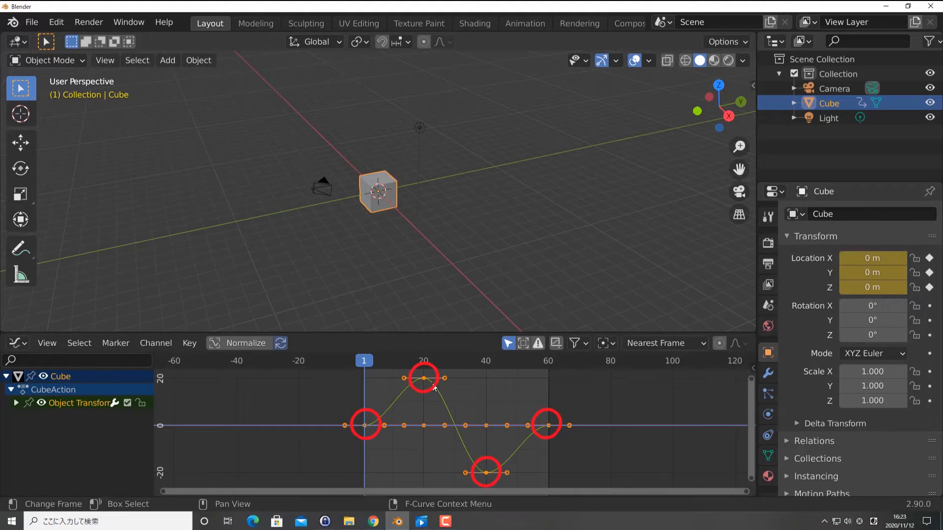
pyautogui.click(578, 466)
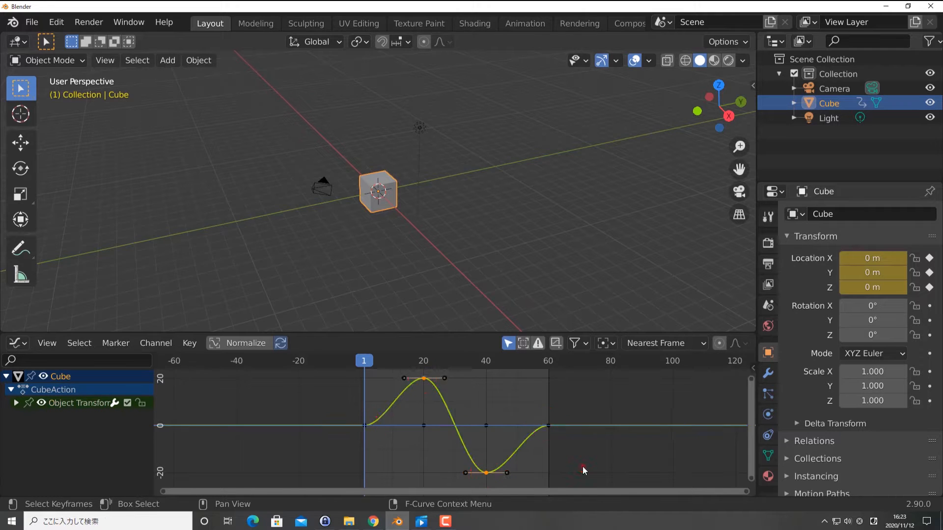
pyautogui.click(425, 378)
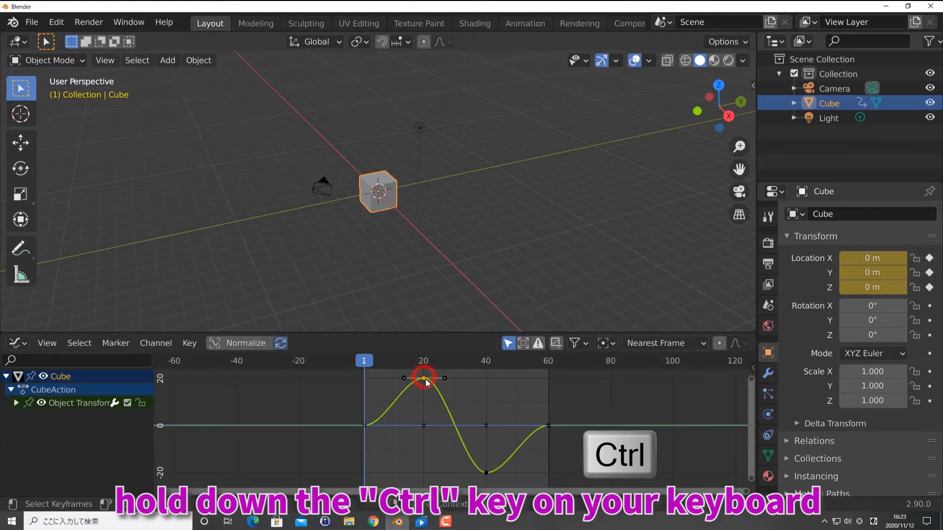
pyautogui.keyDown('ctrl'); pyautogui.click(487, 473); pyautogui.keyUp('ctrl')
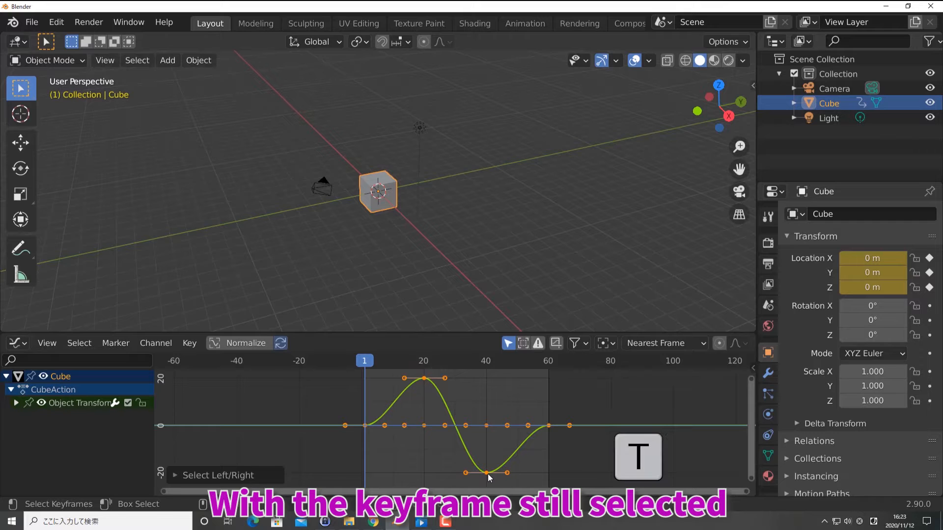
pyautogui.press('t')
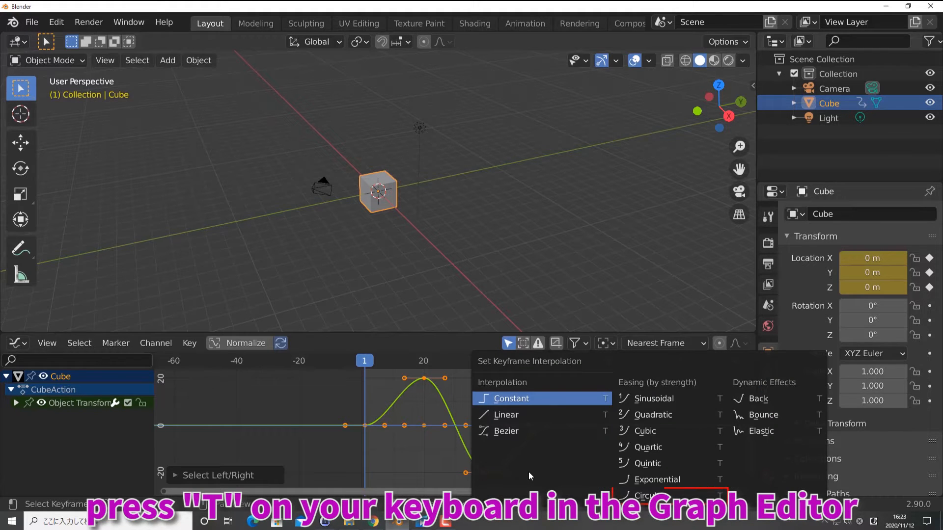
pyautogui.click(658, 497)
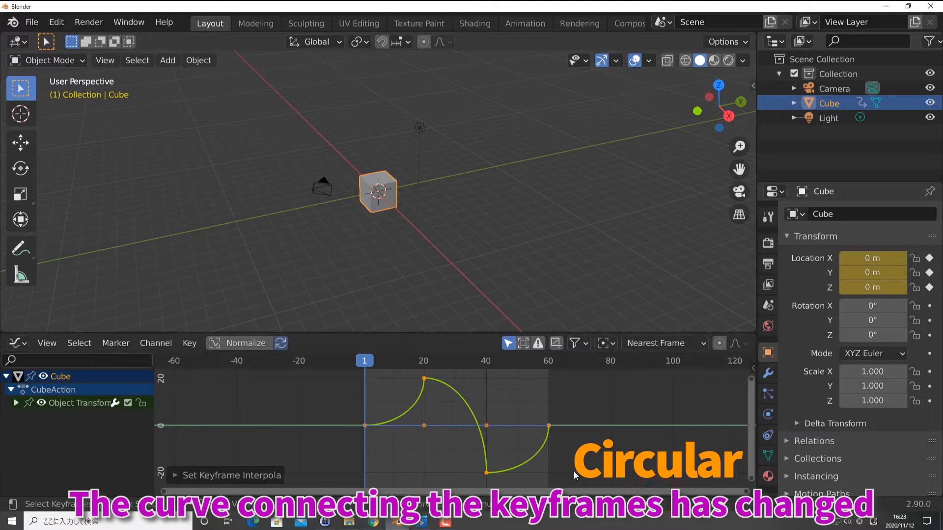
pyautogui.press('space')
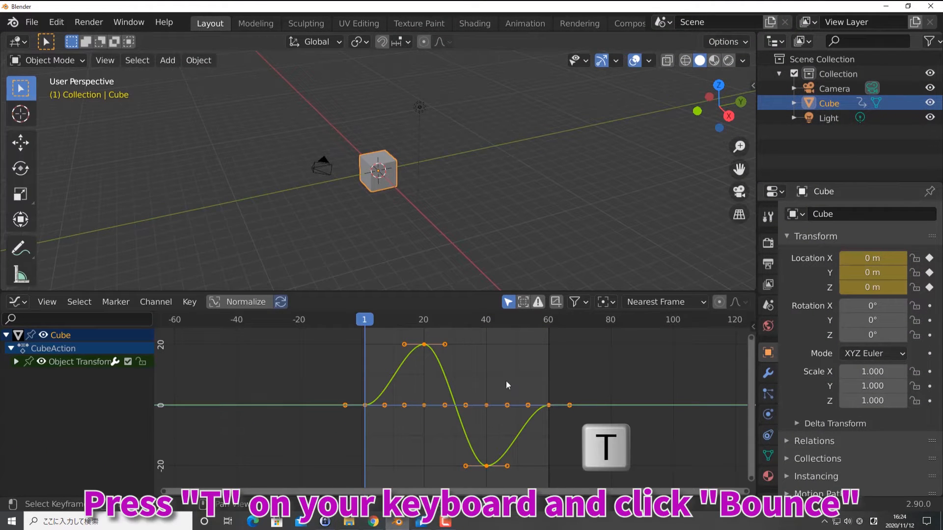
# Set the interpolation of all selected cube keyframes to Bounce and play the animation
pyautogui.press('t')
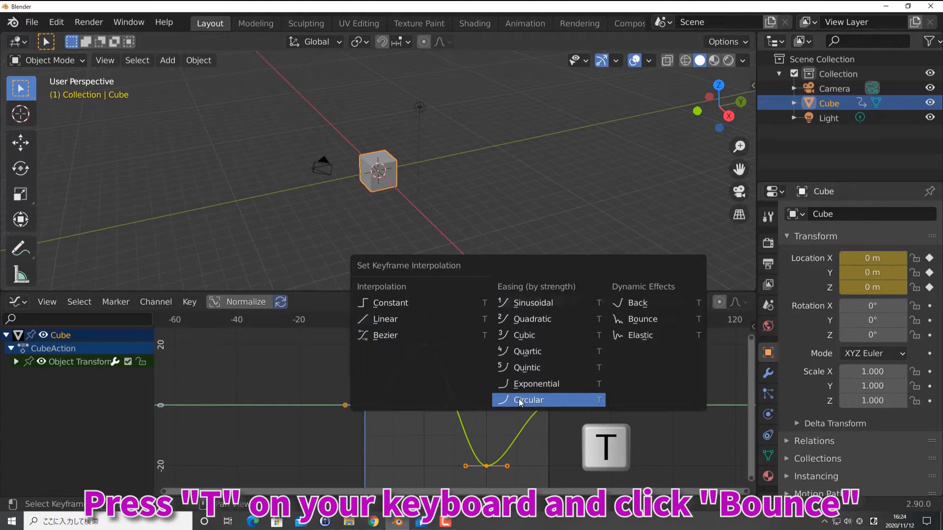
pyautogui.click(641, 320)
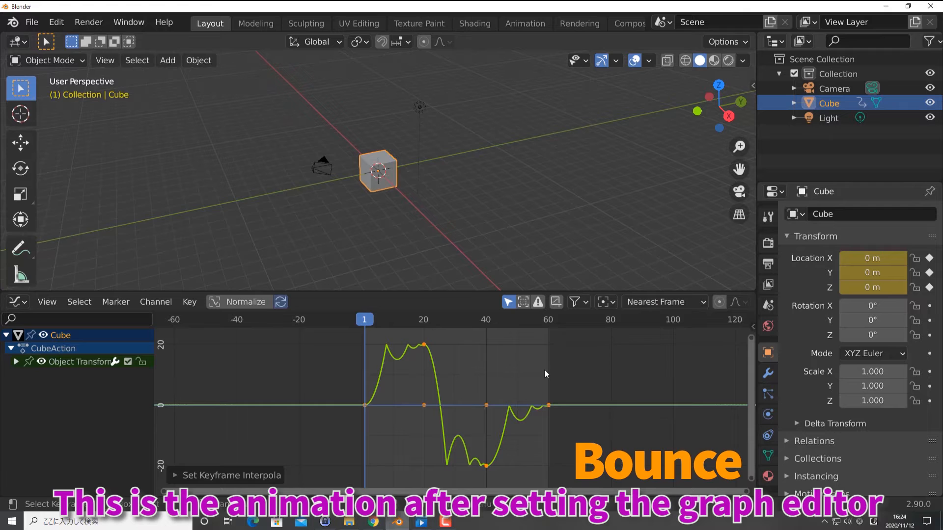
pyautogui.press('space')
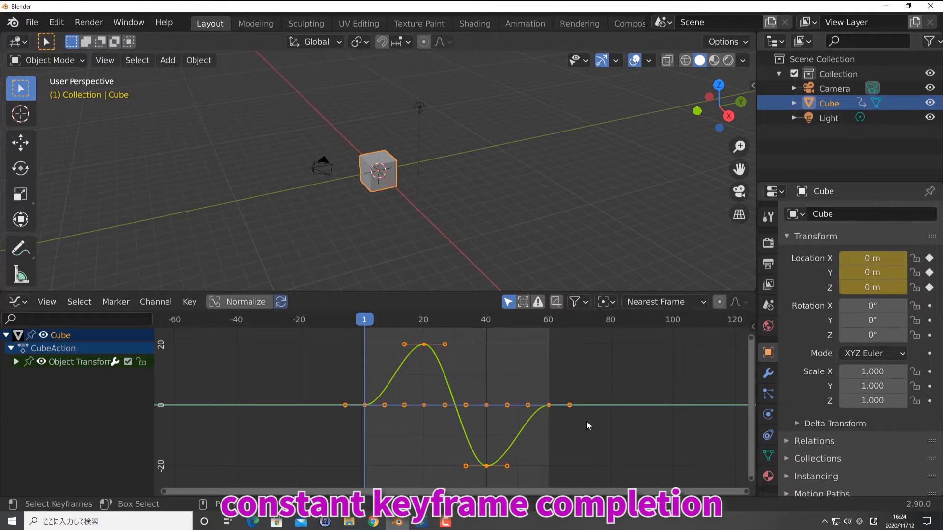
# Set the interpolation of all selected cube keyframes to Constant and play the animation
pyautogui.press('t')
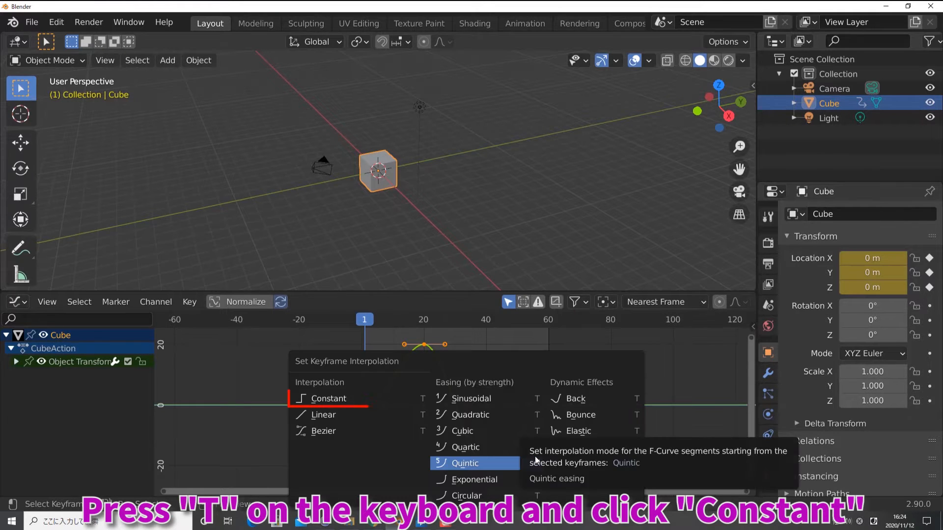
pyautogui.click(355, 400)
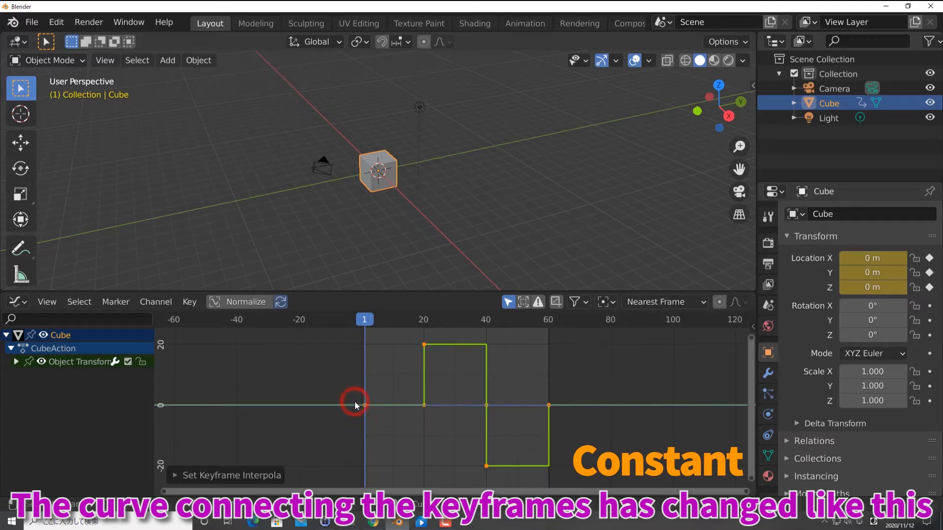
pyautogui.press('space')
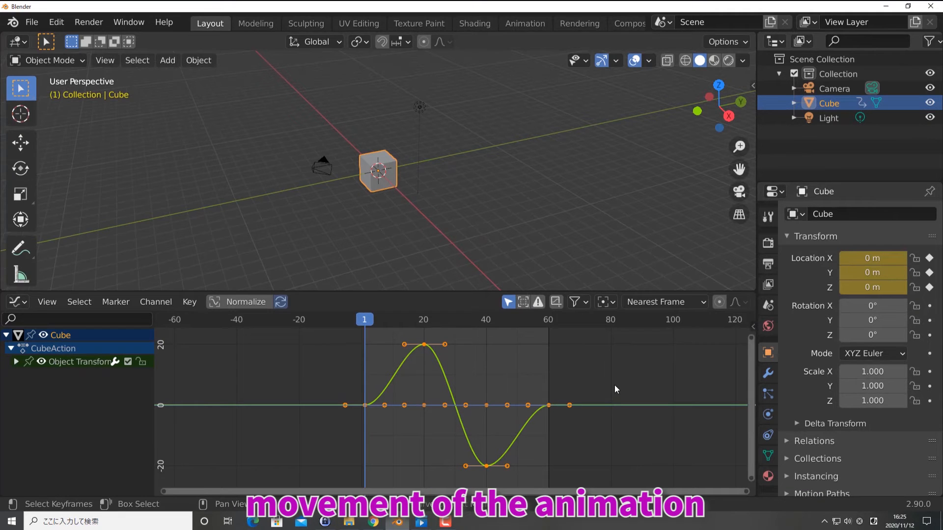
# Lengthen the handles of the curve's peak keyframe at frame 20 and rotate them slightly clockwise
pyautogui.click(423, 345)
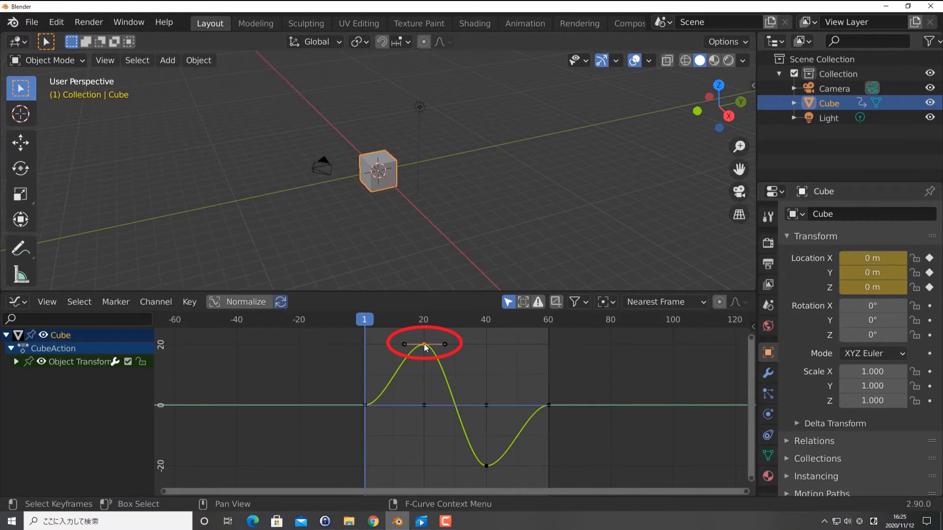
pyautogui.press('s')
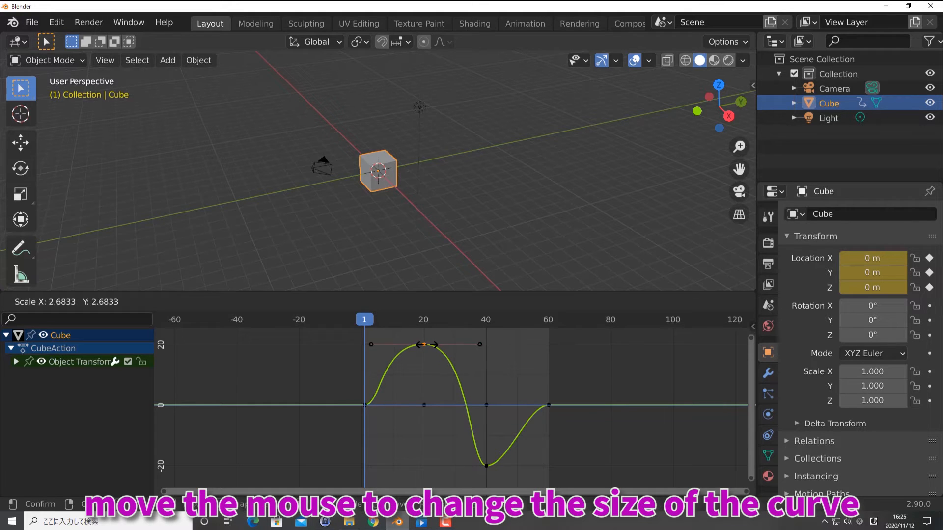
pyautogui.click(426, 345)
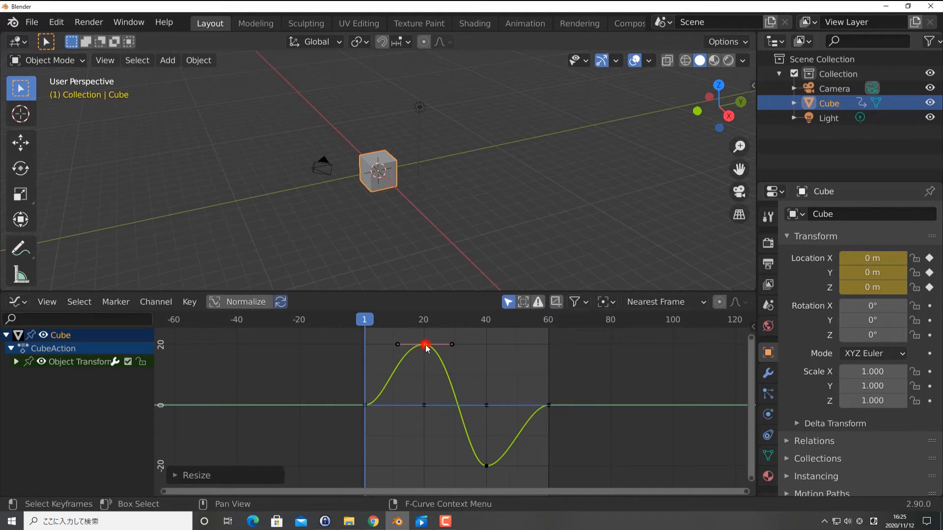
pyautogui.press('r')
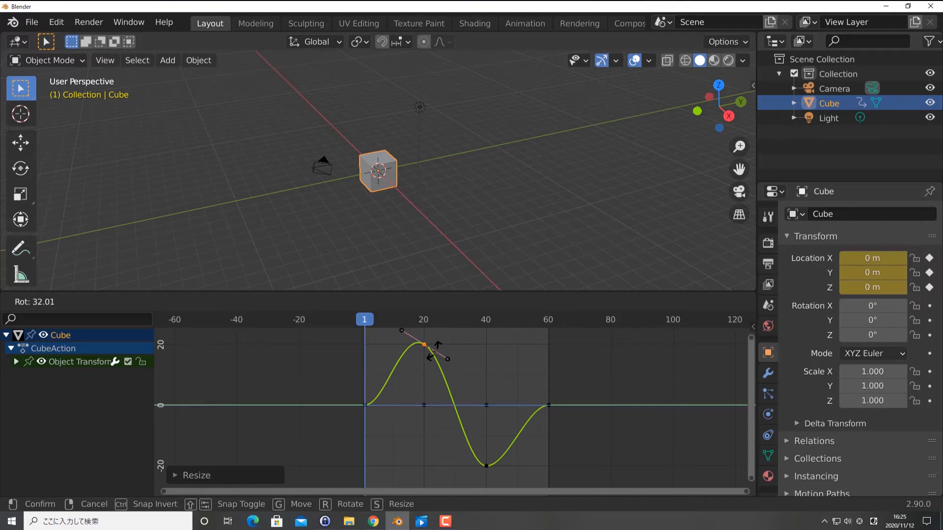
pyautogui.click(438, 350)
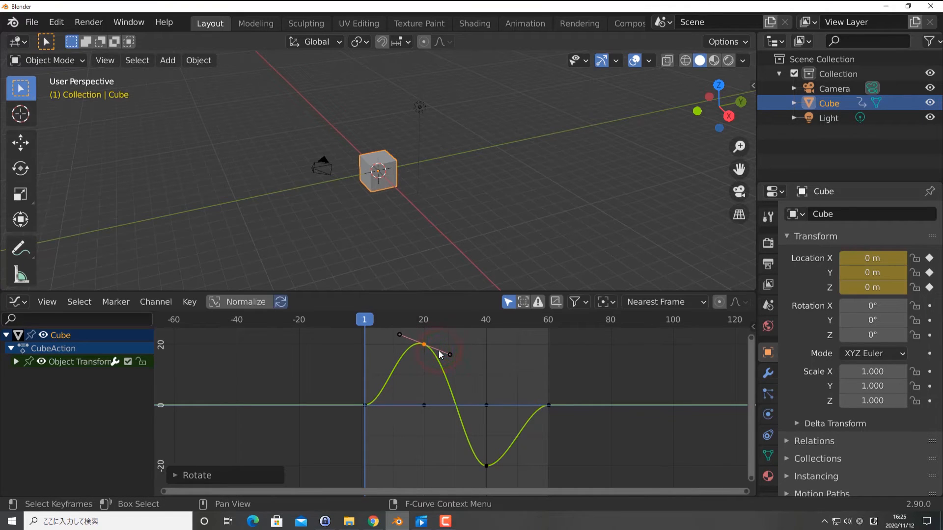
# Scale up both handles of the curve's lowest keyframe at frame 40 to about twice their length
pyautogui.click(486, 466)
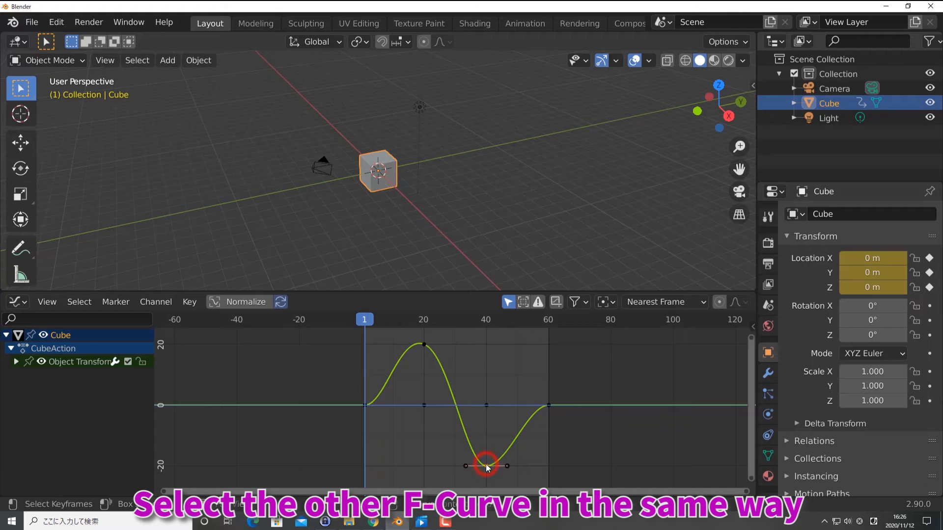
pyautogui.press('s')
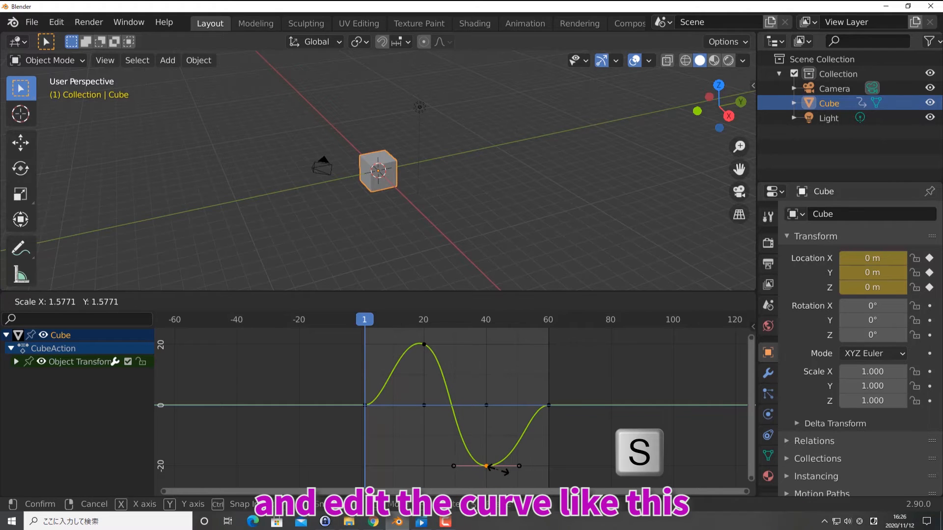
pyautogui.click(502, 471)
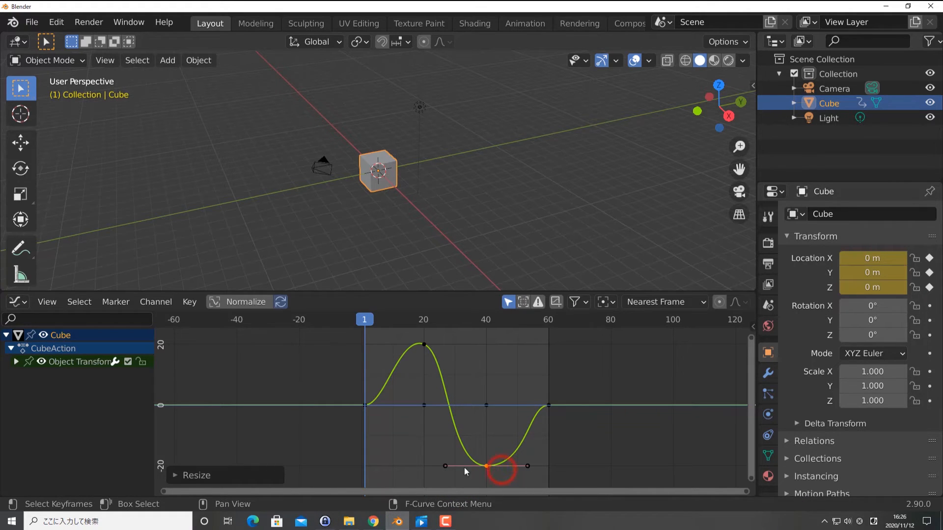
# Shorten the left handle of the frame 40 keyframe and slightly lengthen its right handle
pyautogui.click(445, 467)
pyautogui.press('s')
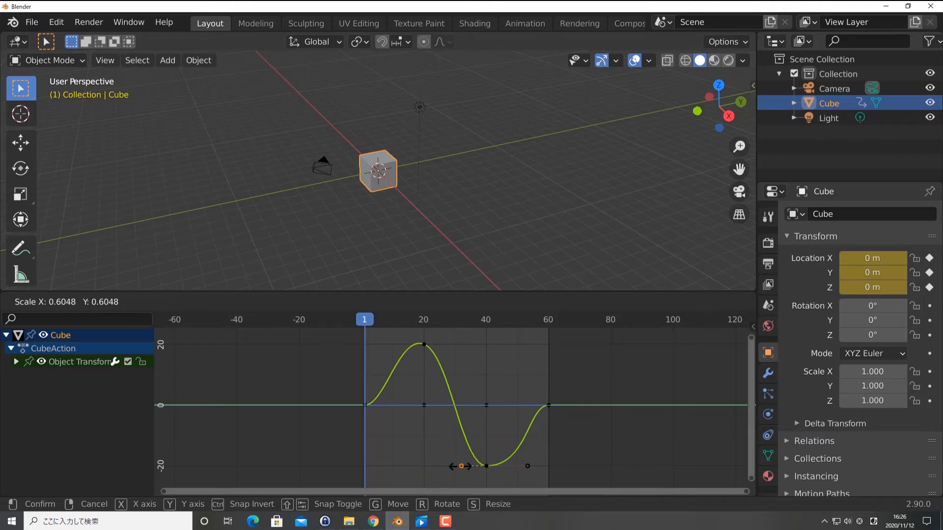
pyautogui.click(461, 467)
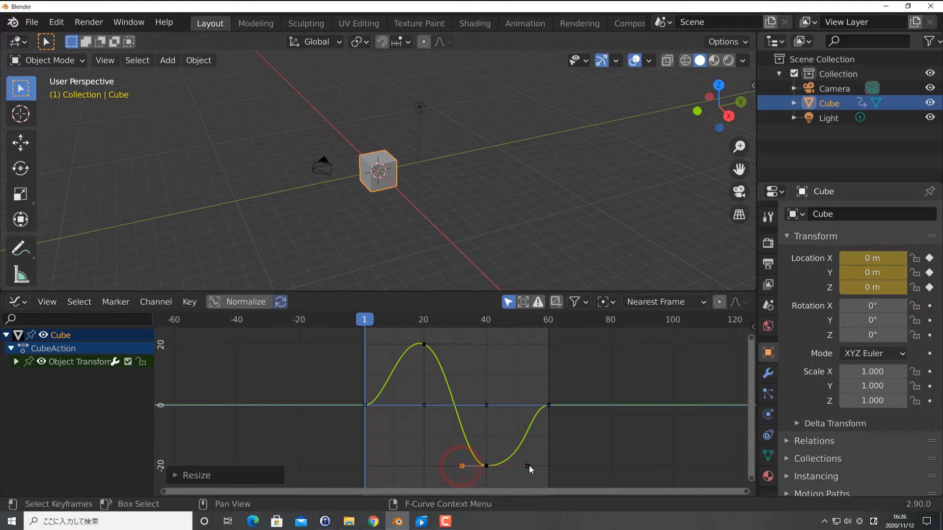
pyautogui.click(528, 466)
pyautogui.press('s')
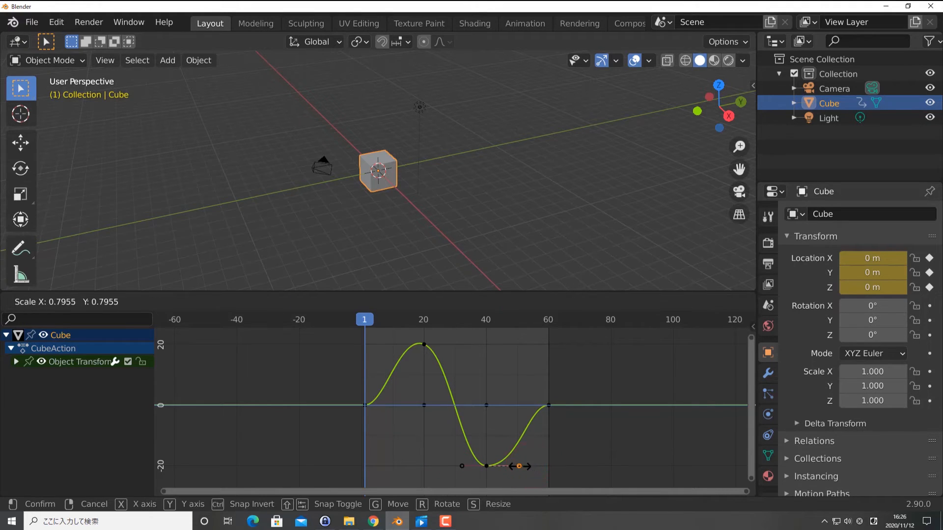
pyautogui.click(533, 472)
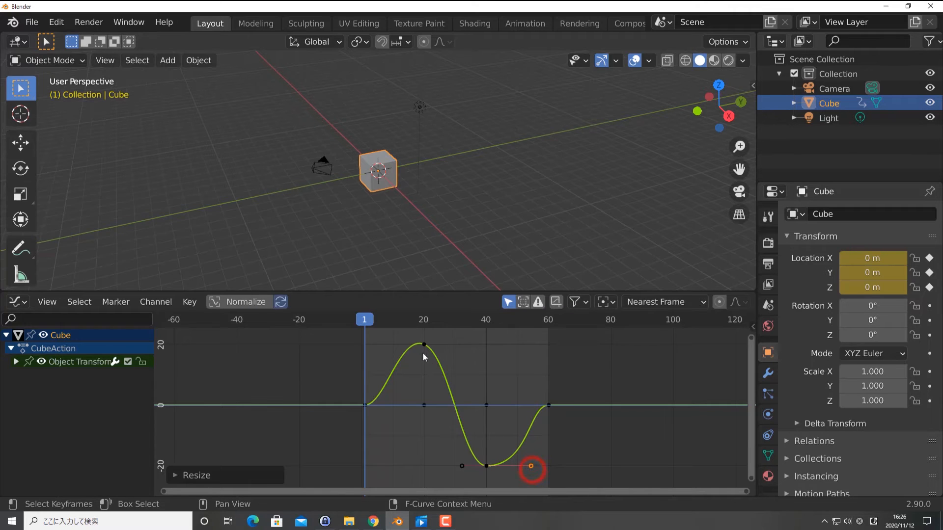
# Move the frame 40 keyframe slightly upward on the curve and play the edited animation
pyautogui.click(486, 465)
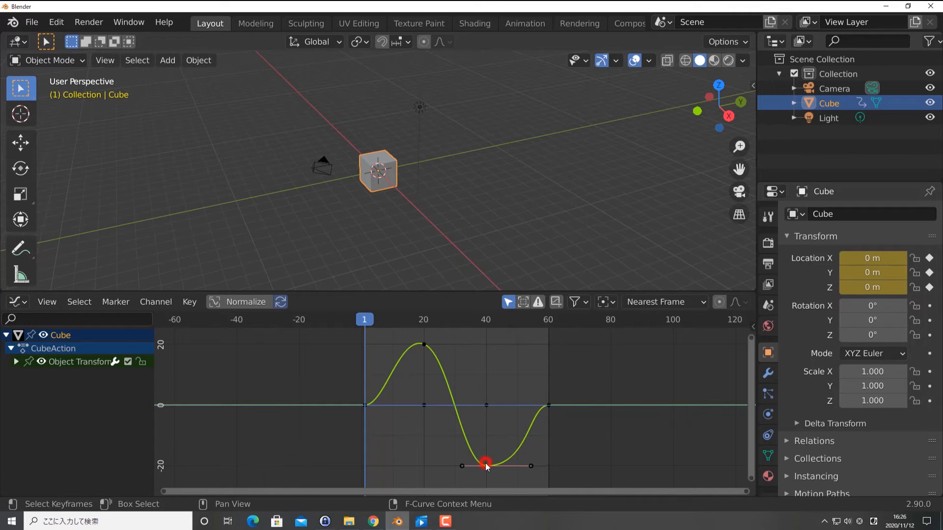
pyautogui.press('g')
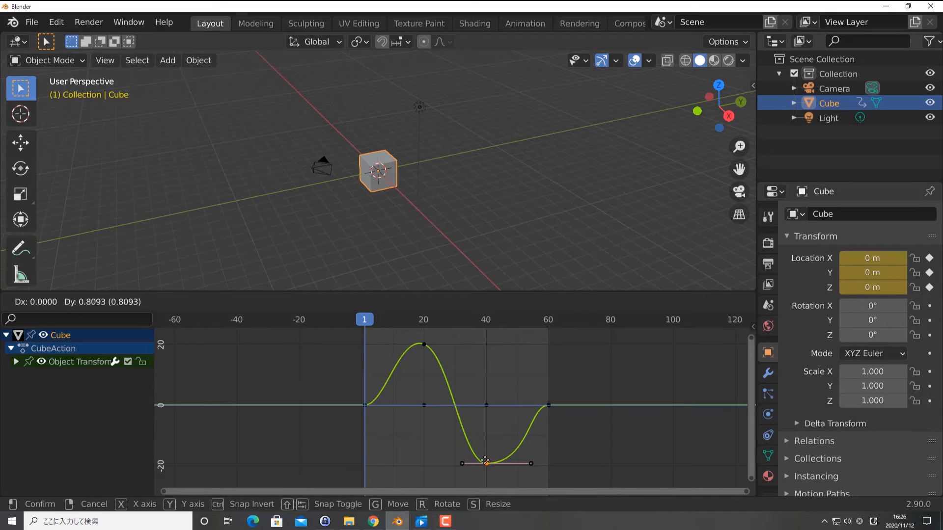
pyautogui.click(484, 461)
pyautogui.click(421, 349)
pyautogui.press('space')
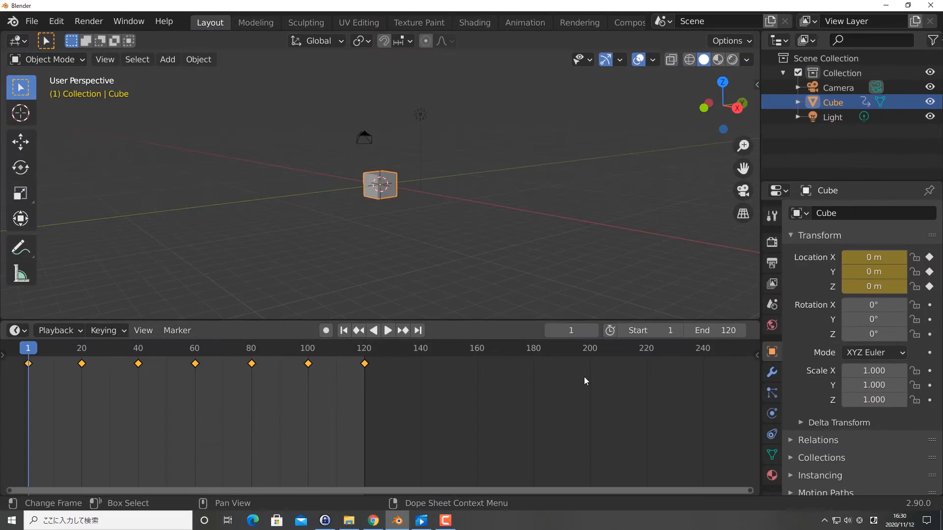
# Go through the cube's location keyframes on the timeline from frame 20 to frame 120 and play the animation
pyautogui.moveTo(28, 355); pyautogui.dragTo(82, 355)
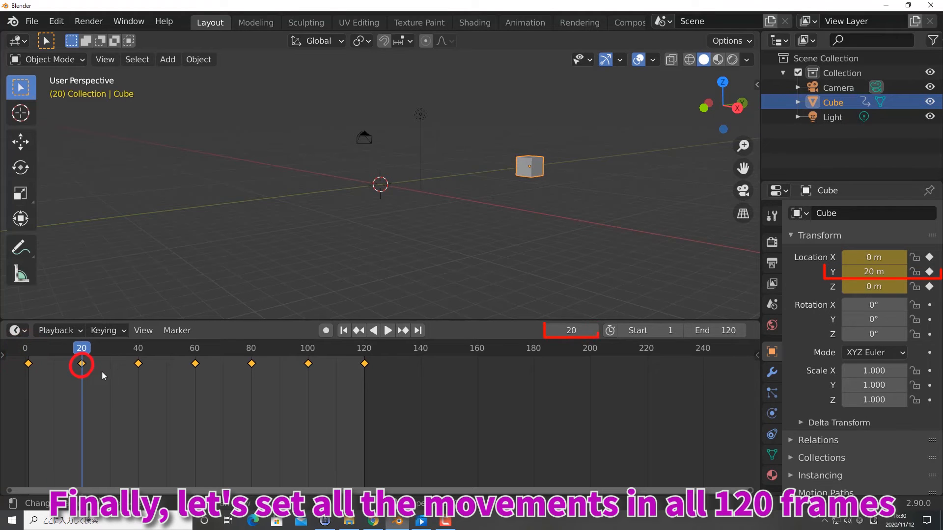
pyautogui.press('space')
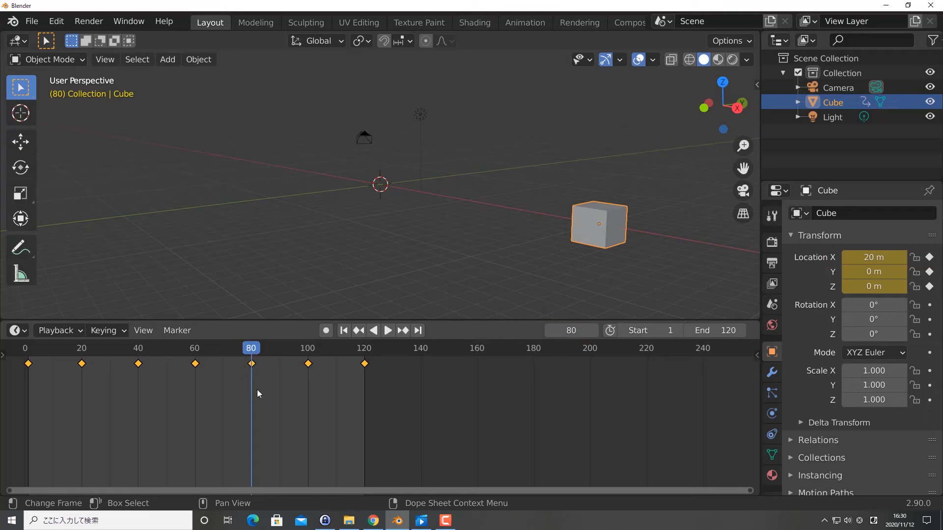
pyautogui.press('space')
pyautogui.moveTo(297, 356); pyautogui.dragTo(364, 366)
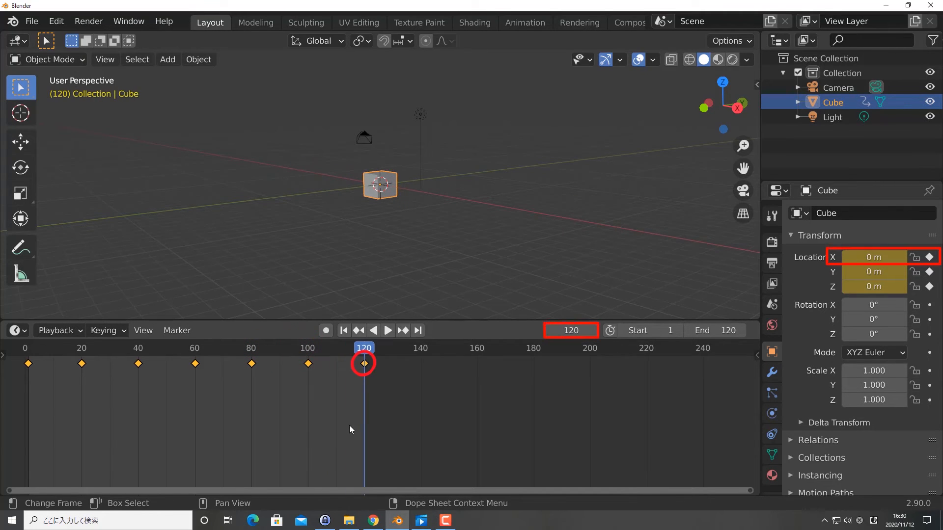
pyautogui.press('space')
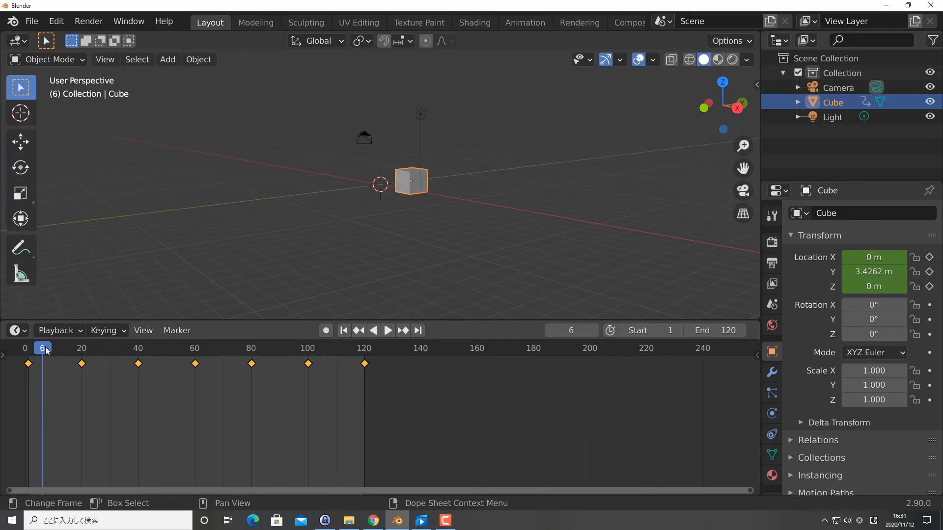
# Return to frame 1 and switch the timeline area to the Graph Editor, fitting all of the cube's curves in view
pyautogui.moveTo(46, 348); pyautogui.dragTo(29, 348)
pyautogui.click(23, 333)
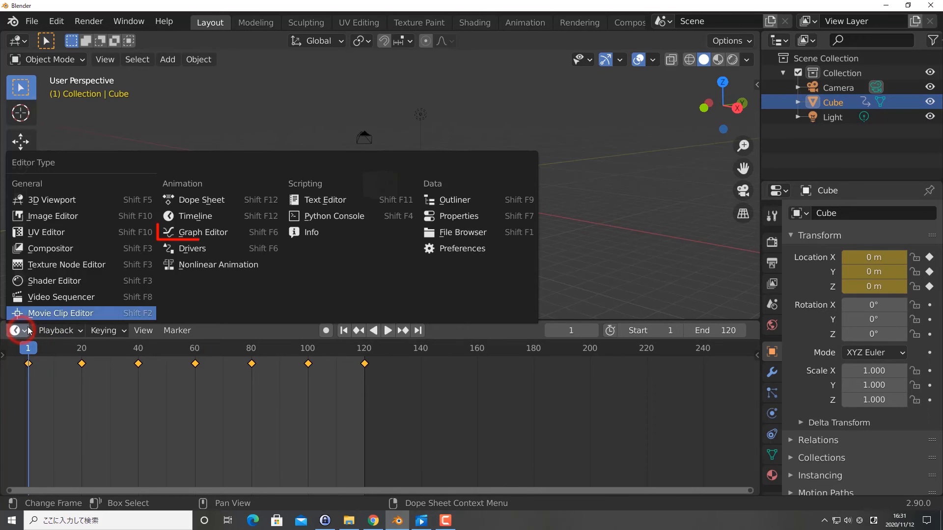
pyautogui.click(192, 232)
pyautogui.press('Home')
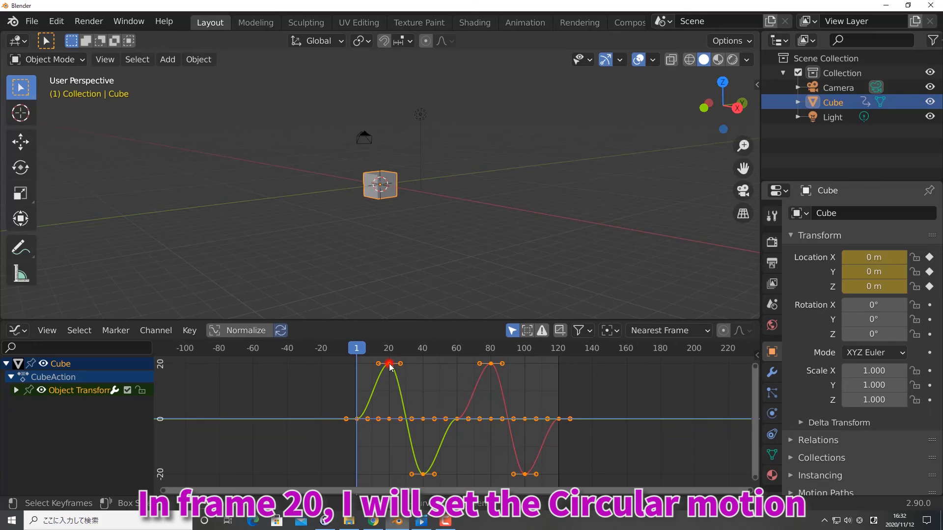
# Set the interpolation of the green Y location curve's peak keyframe at frame 20 to Circular
pyautogui.click(389, 364)
pyautogui.press('t')
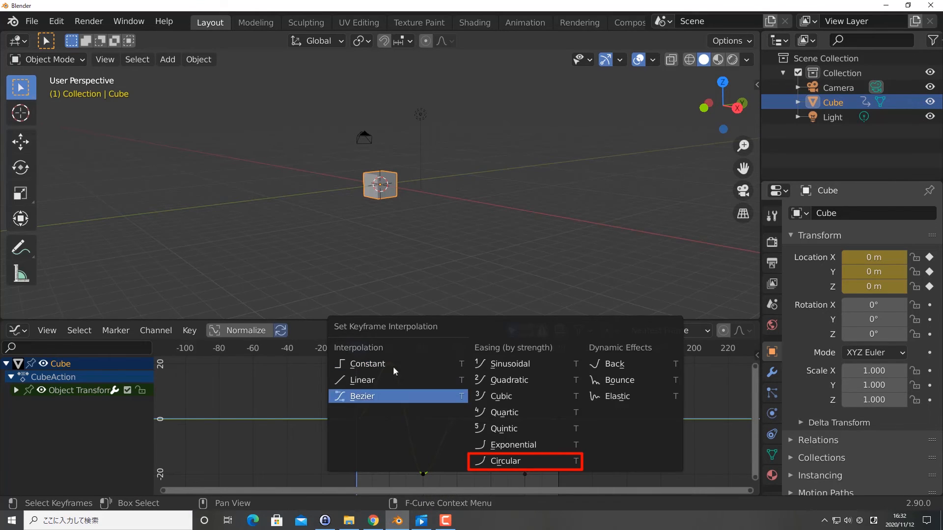
pyautogui.click(505, 463)
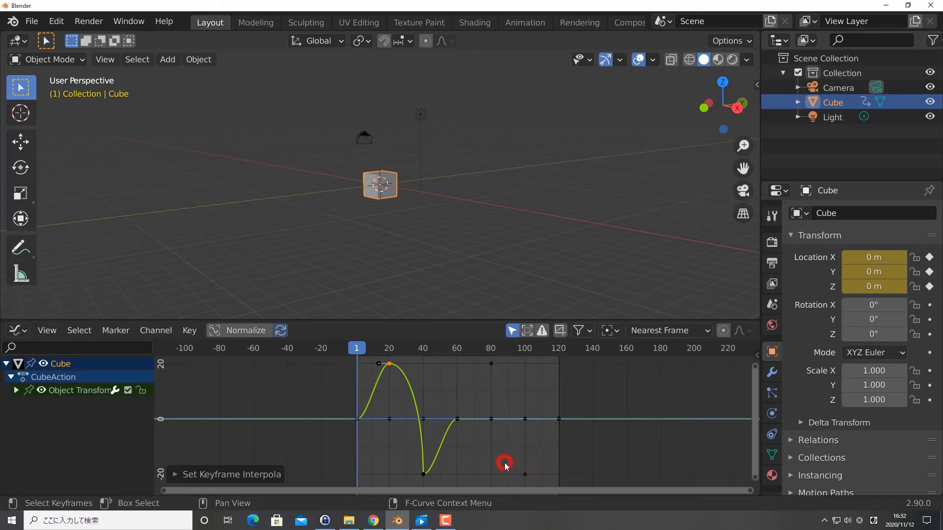
# Set the interpolation of the green Y location curve's lowest keyframe at frame 40 to Bounce
pyautogui.click(424, 474)
pyautogui.press('t')
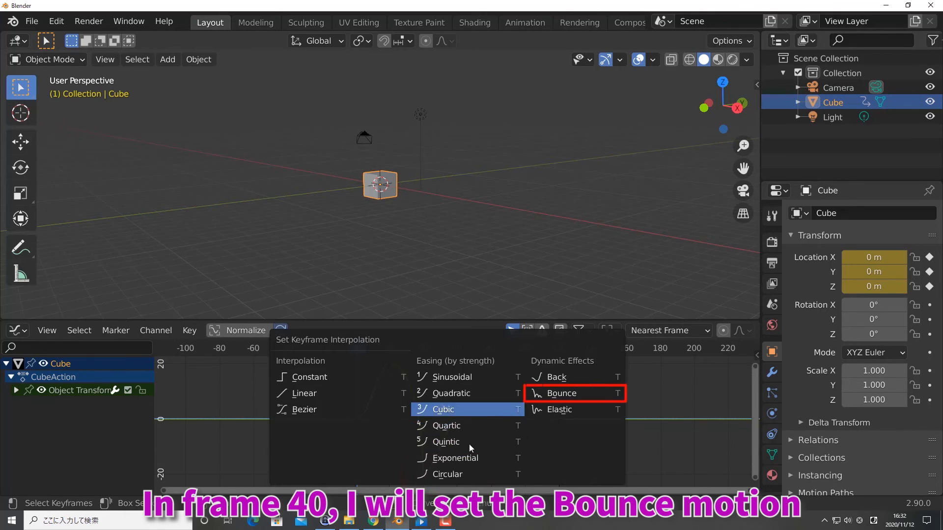
pyautogui.click(544, 394)
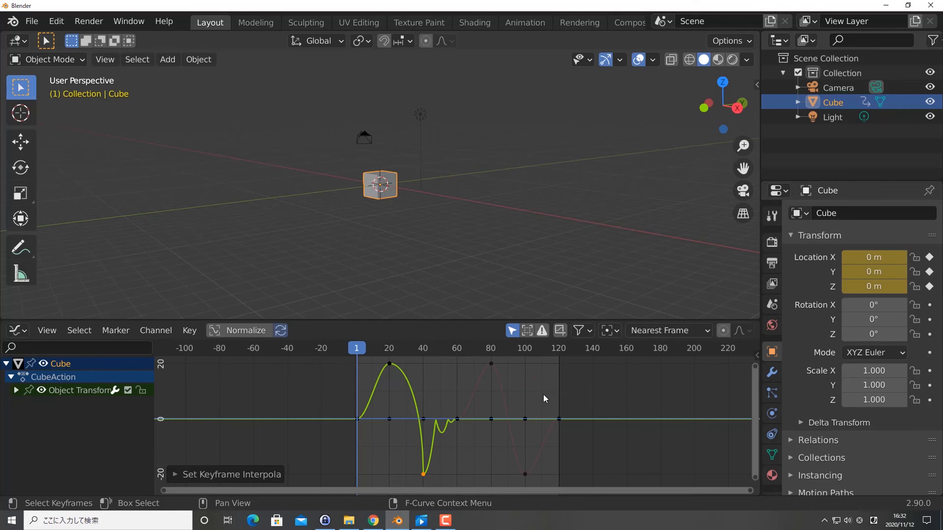
# Set the interpolation of the red X location curve's peak keyframe at frame 80 to Constant
pyautogui.click(491, 364)
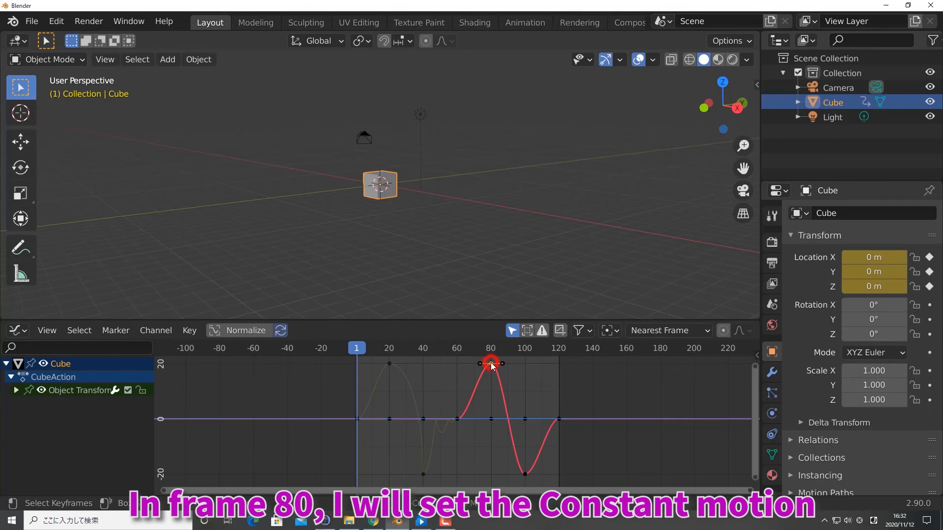
pyautogui.press('t')
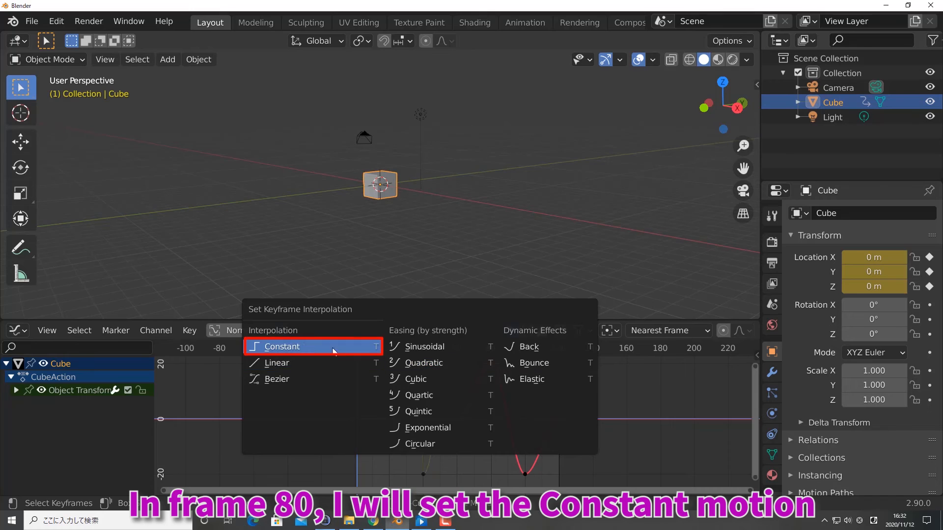
pyautogui.click(307, 349)
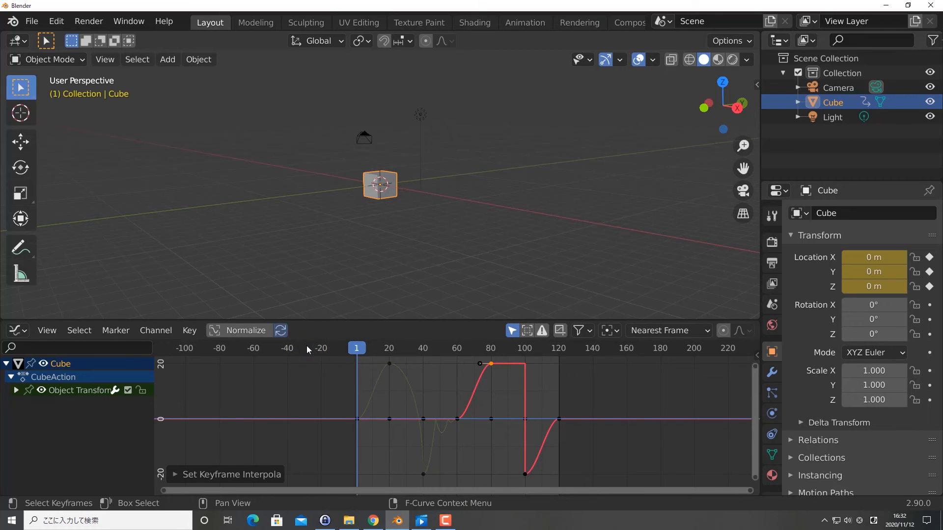
# Move the red X location curve's lowest keyframe at frame 100 about one frame later
pyautogui.click(525, 475)
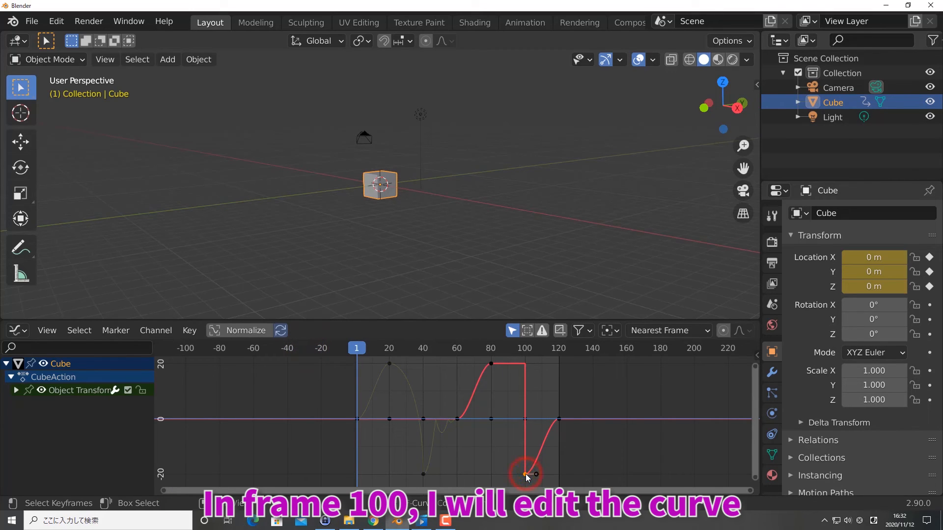
pyautogui.press('g')
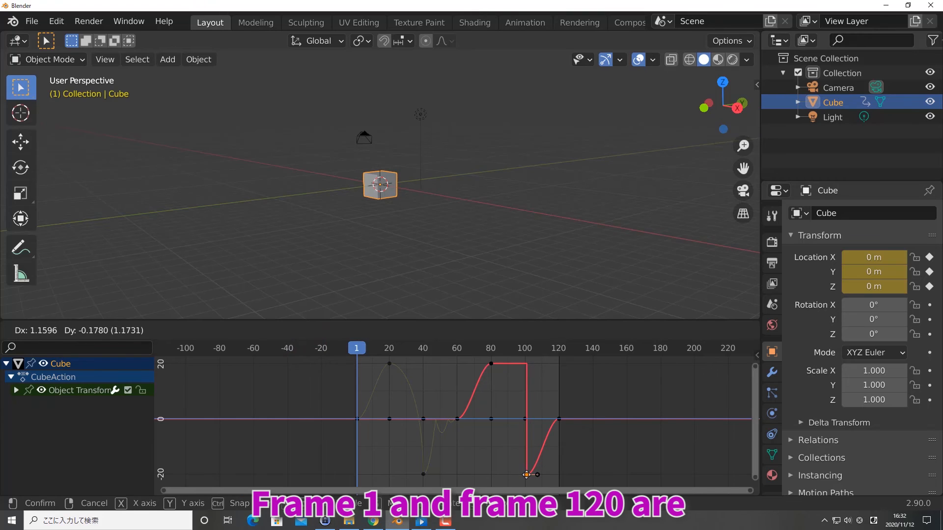
pyautogui.click(526, 474)
# Scale the right handle of the red curve's lowest keyframe to about 5.3 times its length and play the animation
pyautogui.press('s')
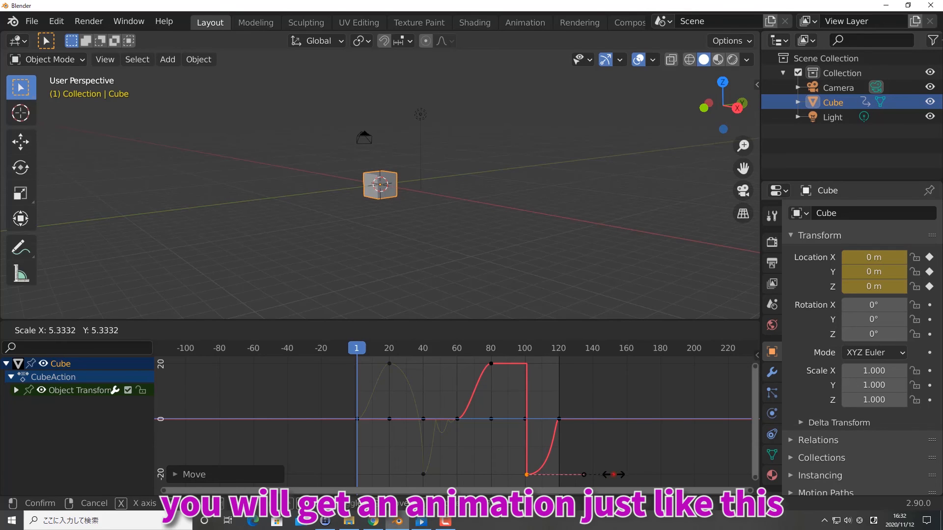
pyautogui.click(614, 474)
pyautogui.press('space')
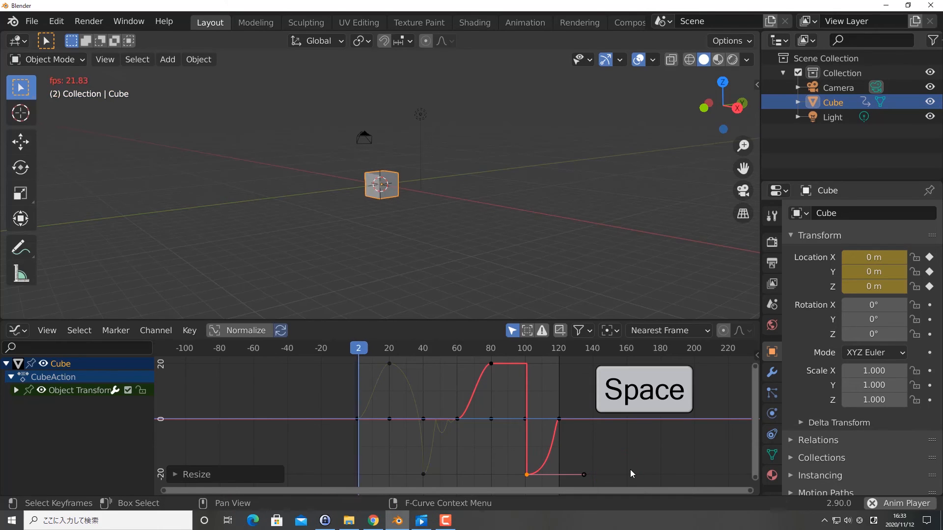